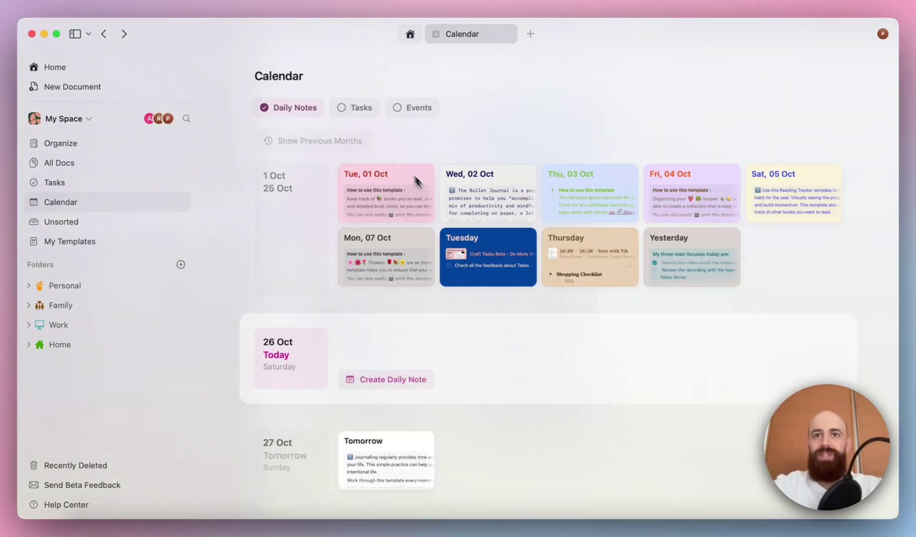
Turn on the Tasks filter and review the overdue Active Tasks and today's three tasks
scroll(410, 115, down, 1)
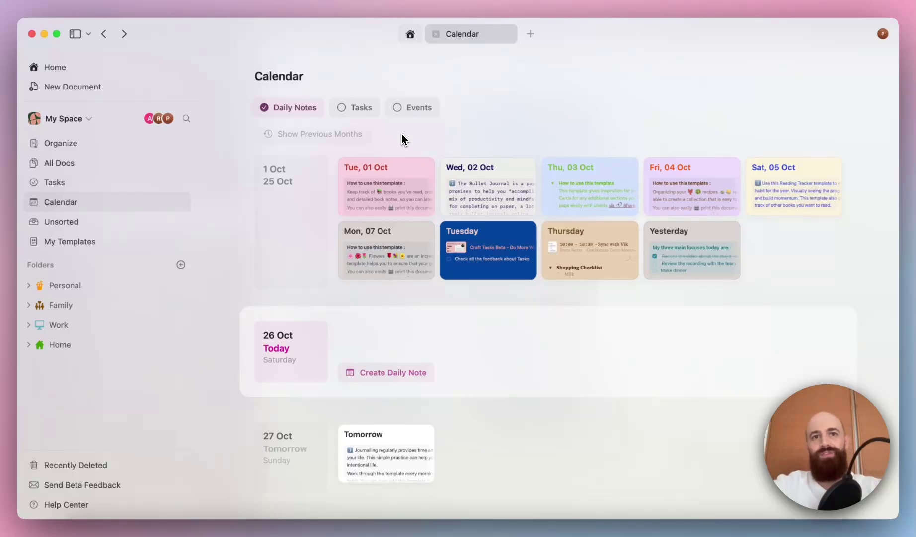
click(349, 107)
scroll(358, 168, up, 3)
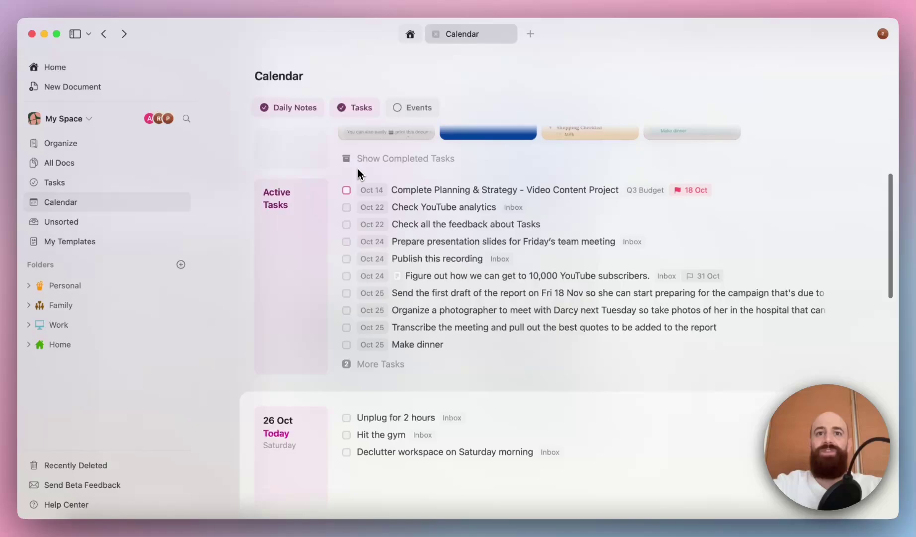
scroll(357, 250, up, 2)
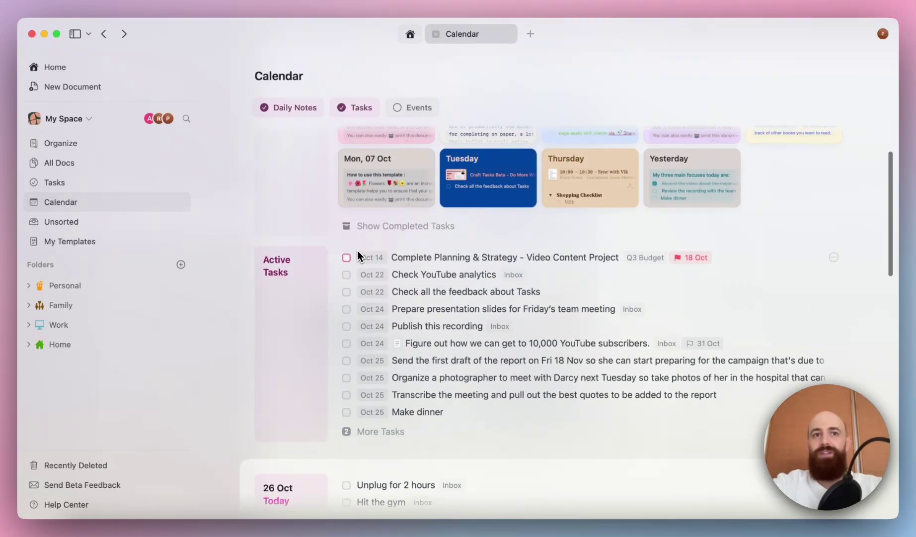
scroll(363, 293, down, 2)
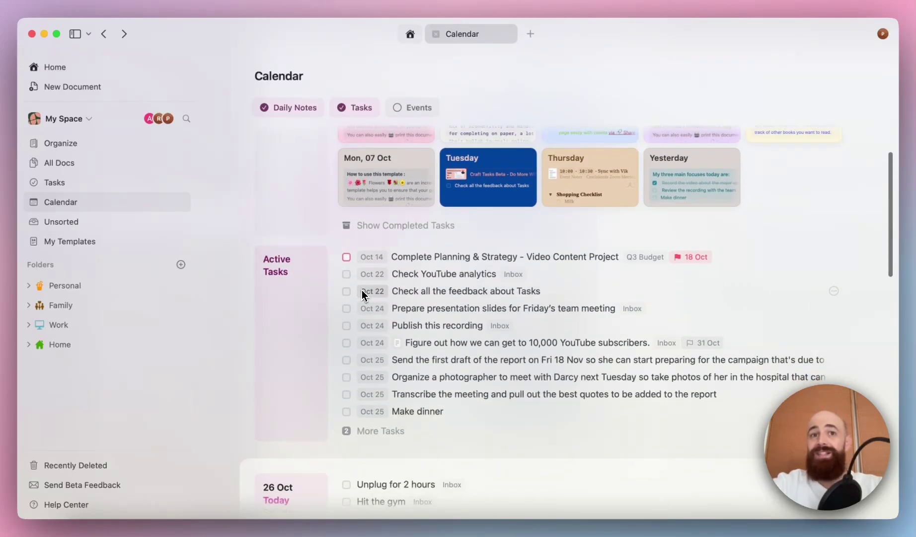
scroll(362, 277, down, 2)
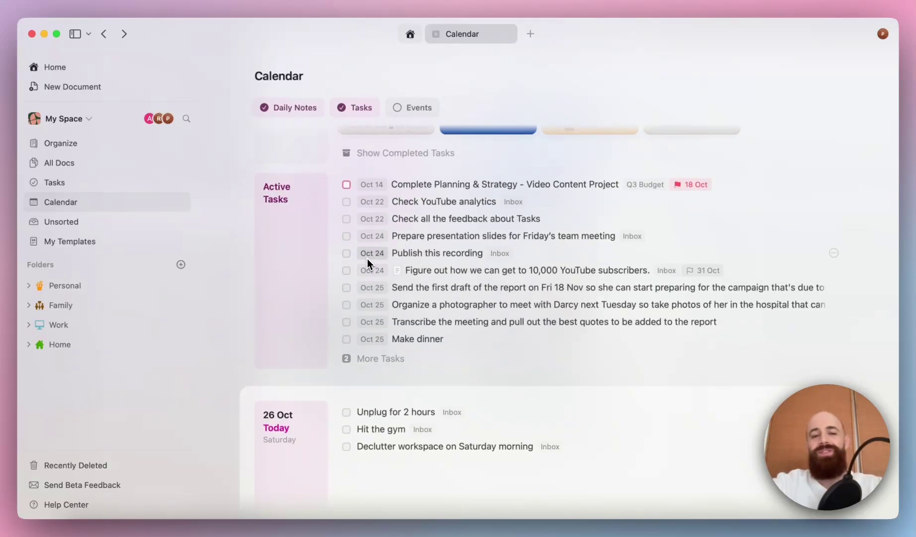
scroll(365, 263, down, 2)
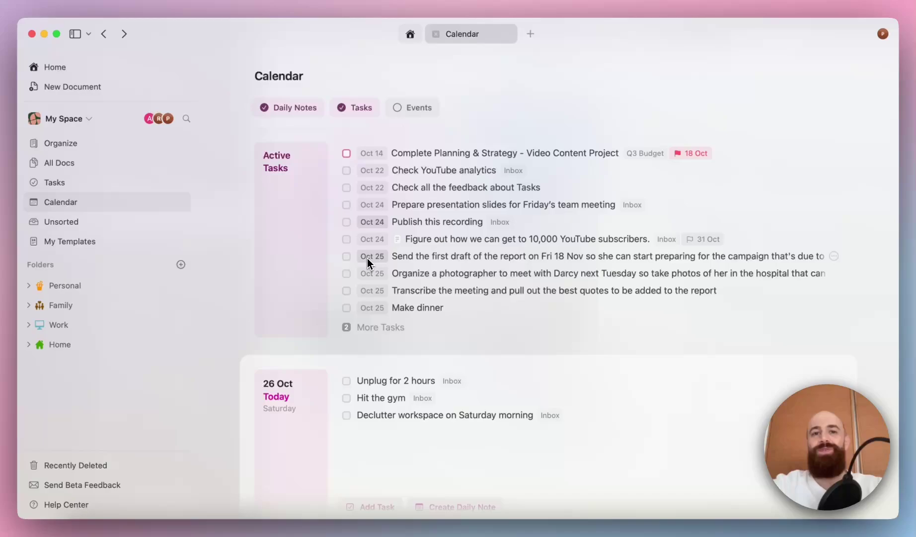
scroll(370, 266, down, 1)
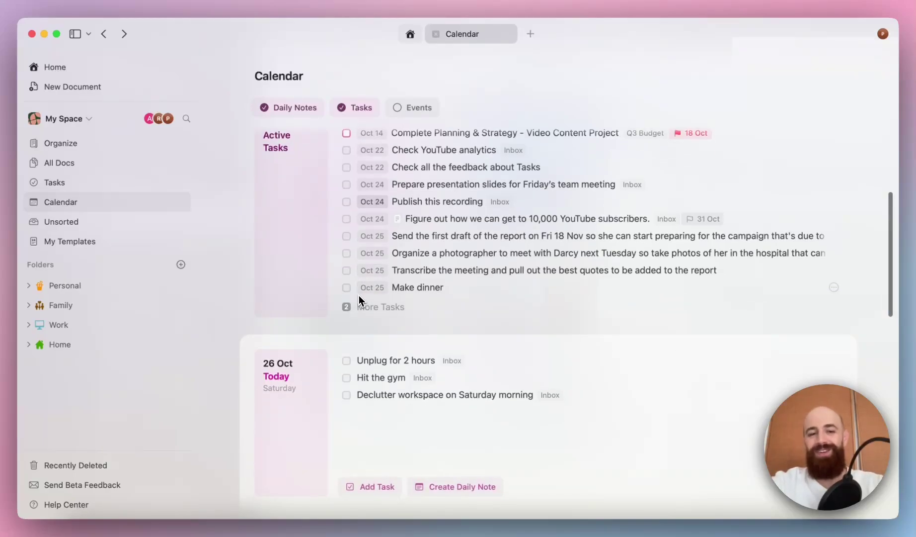
scroll(349, 250, up, 4)
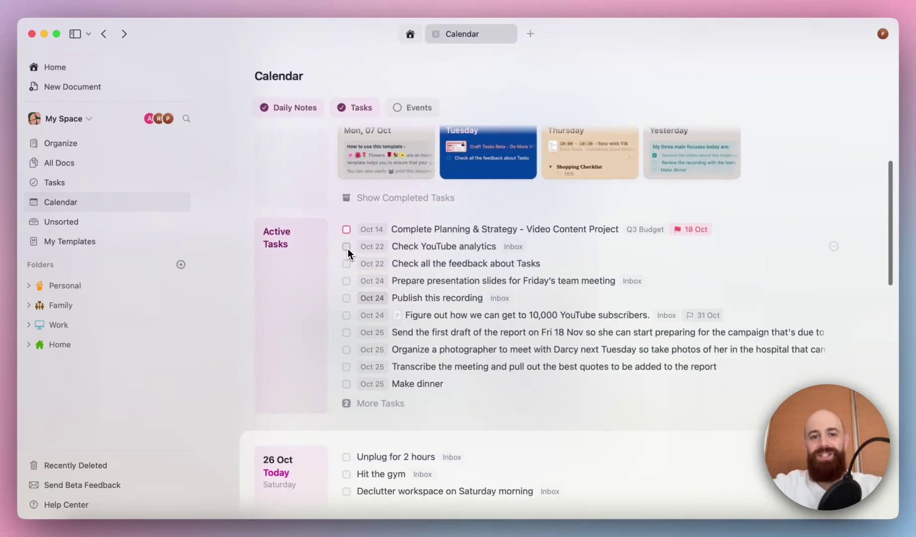
scroll(348, 251, down, 1)
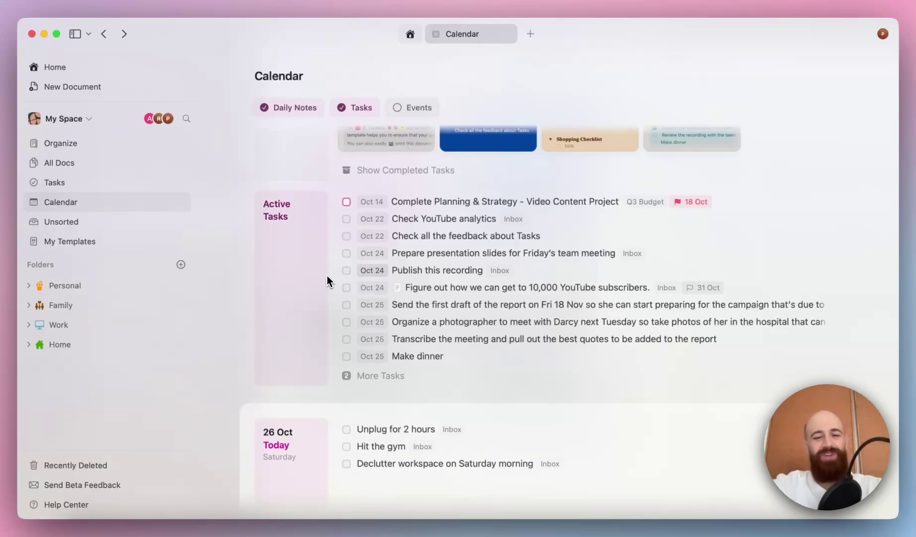
scroll(325, 294, down, 1)
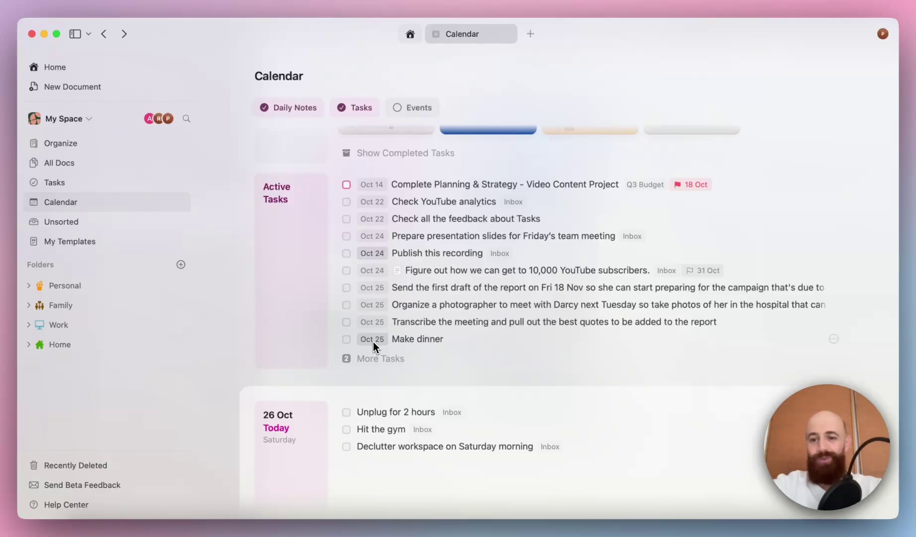
Reschedule the Make dinner task to 27 October
click(373, 339)
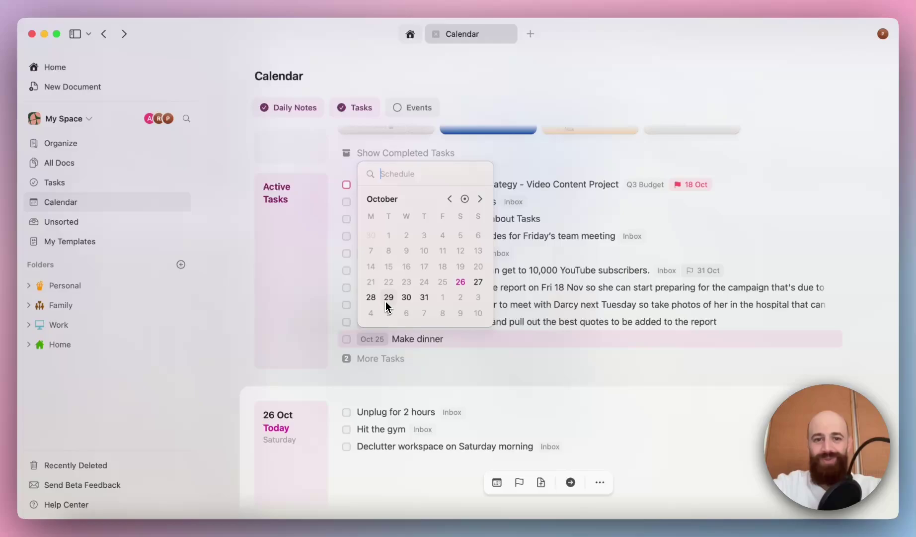
click(479, 281)
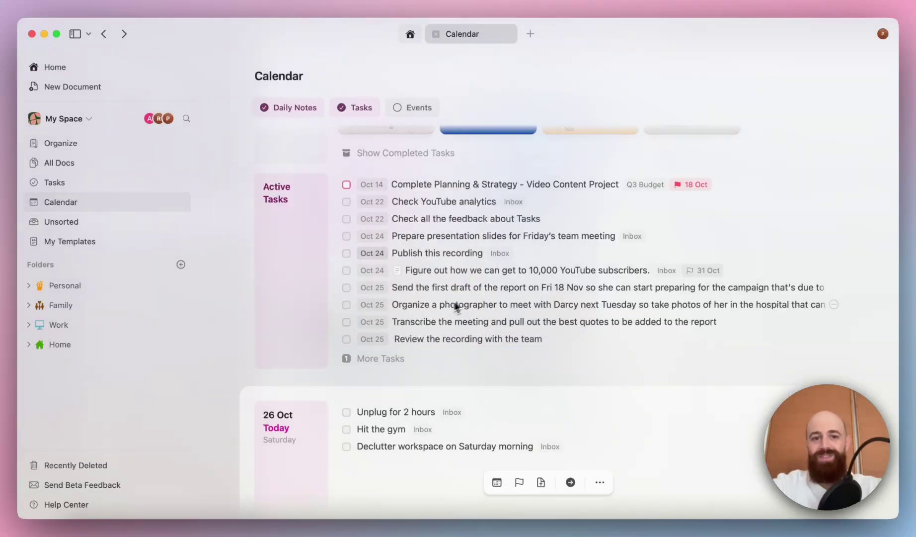
scroll(415, 342, down, 3)
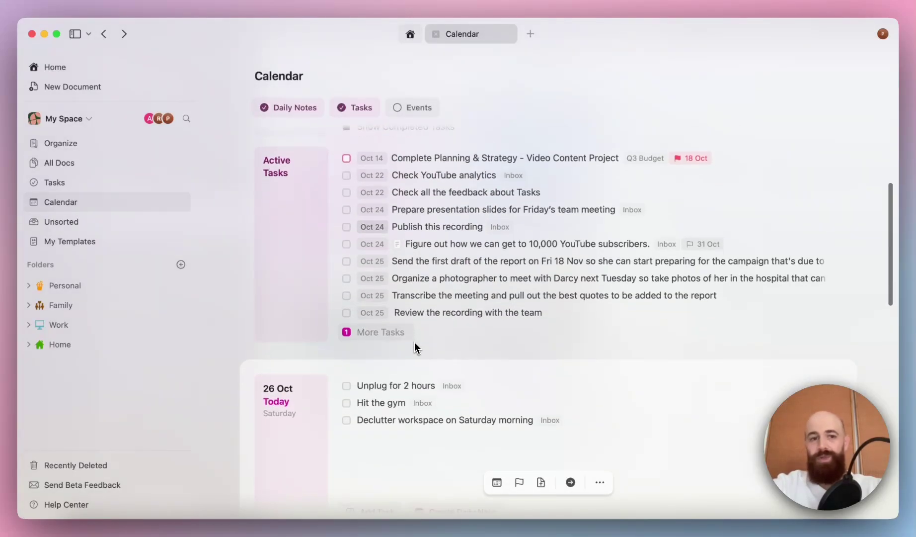
scroll(414, 342, down, 5)
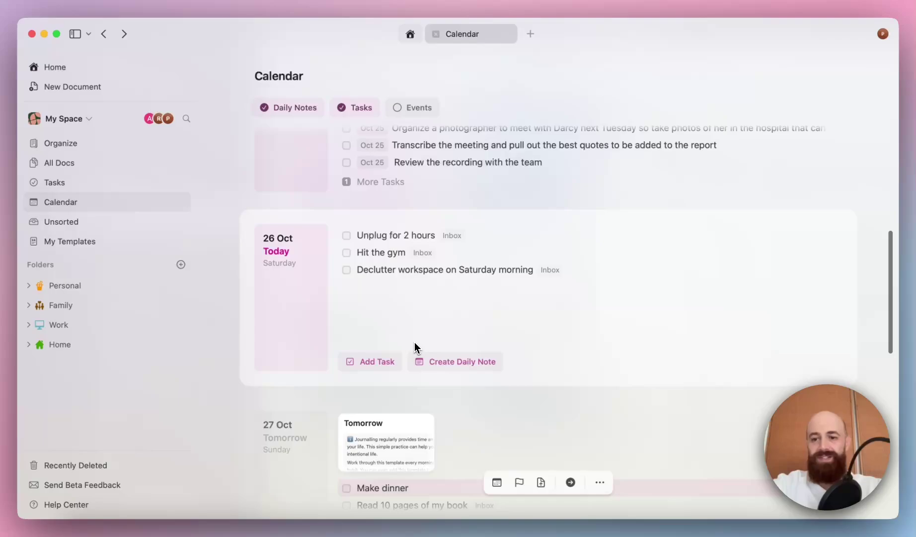
scroll(415, 343, down, 3)
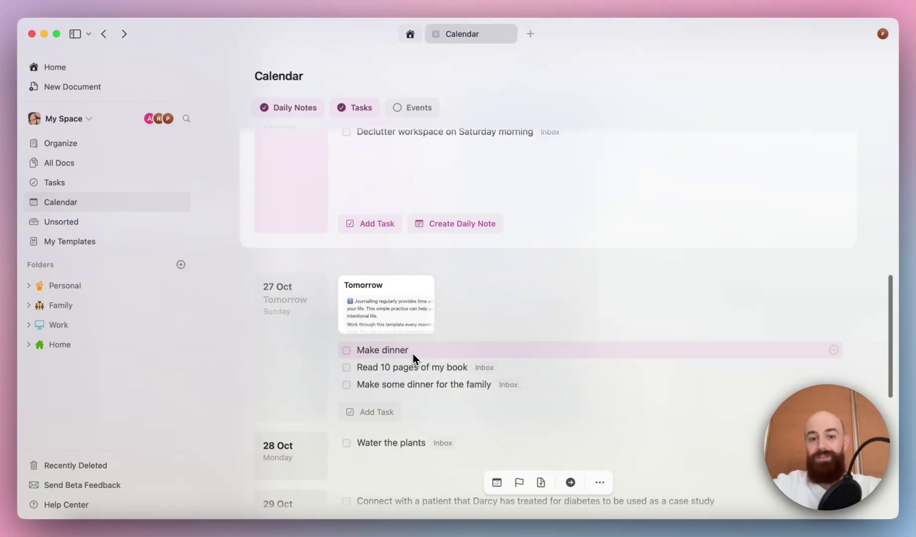
Move 'Unplug for 2 hours' from today to 27 Oct, below Make dinner
scroll(423, 358, up, 1)
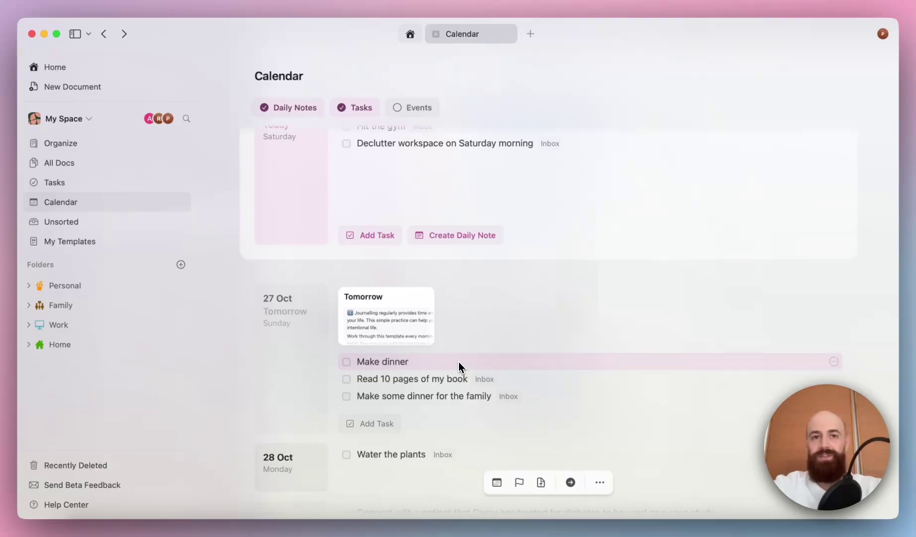
scroll(459, 362, up, 5)
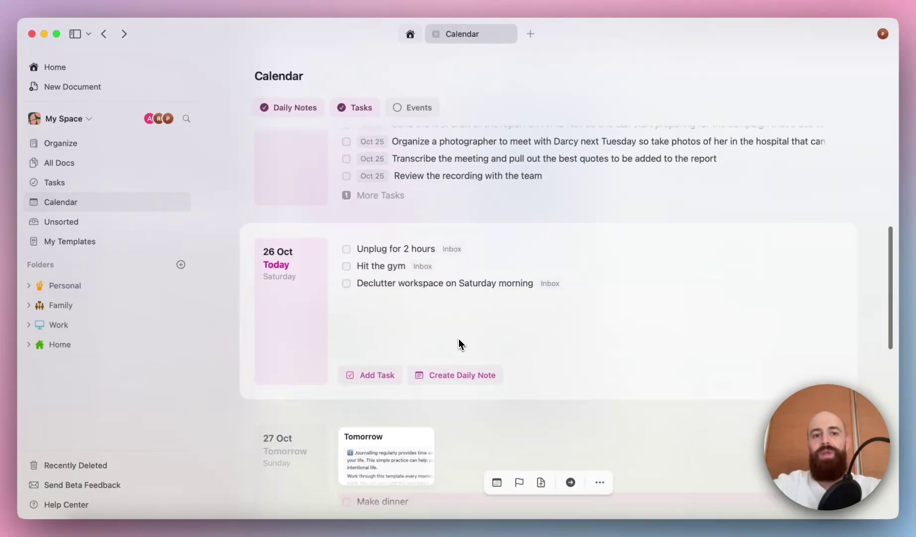
scroll(459, 342, down, 3)
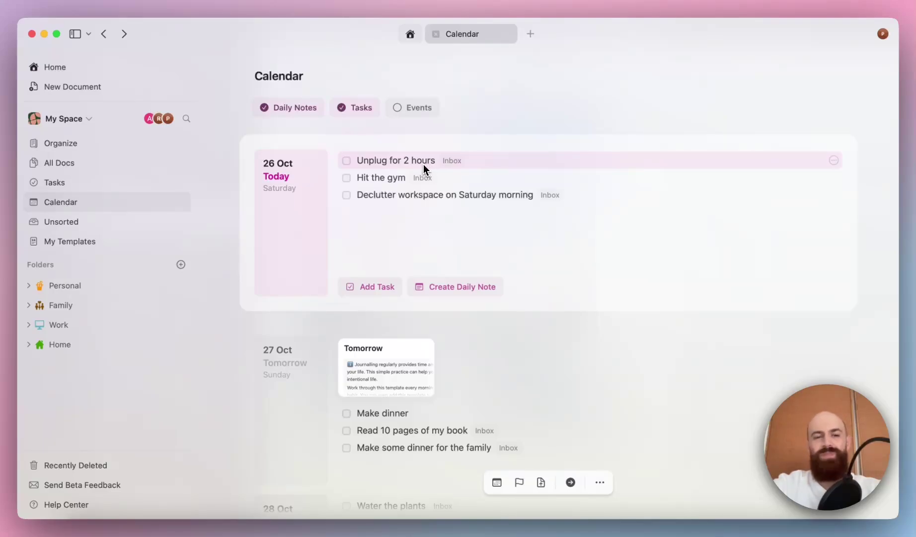
drag(423, 163, 436, 426)
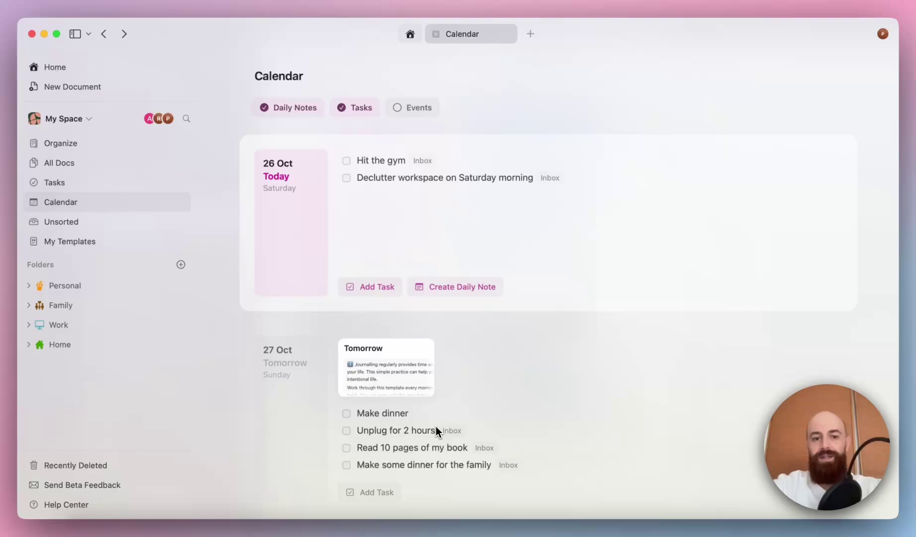
scroll(436, 426, down, 1)
scroll(437, 425, down, 2)
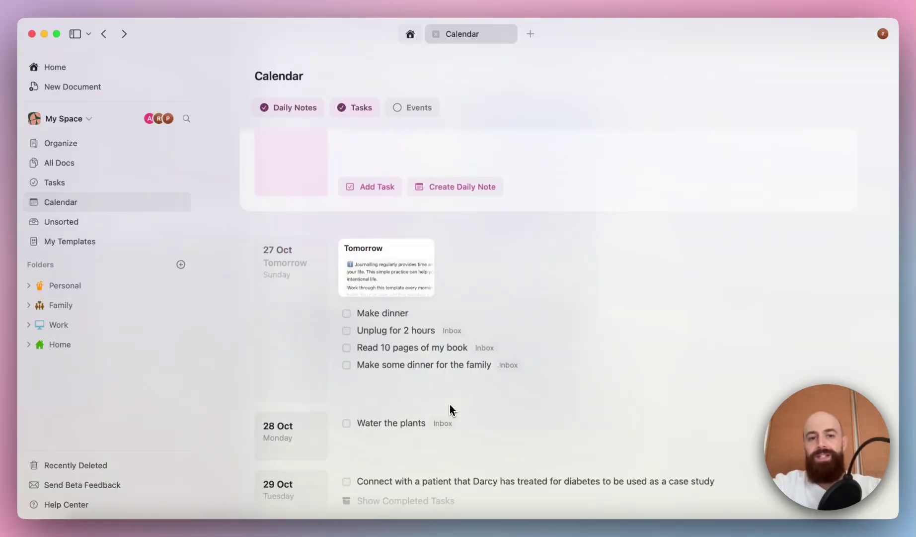
scroll(450, 405, up, 4)
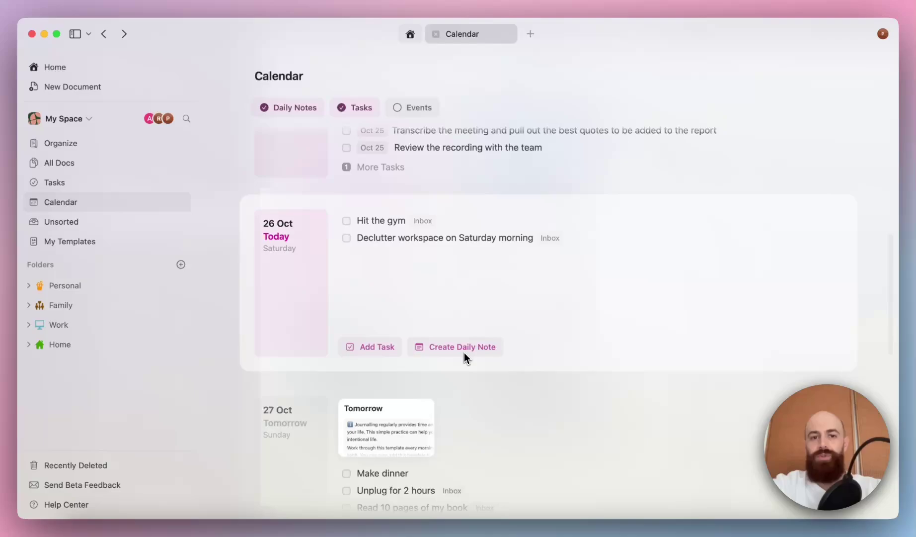
Create the 26 Oct daily note with a to-do reading 'Record this video'
click(464, 350)
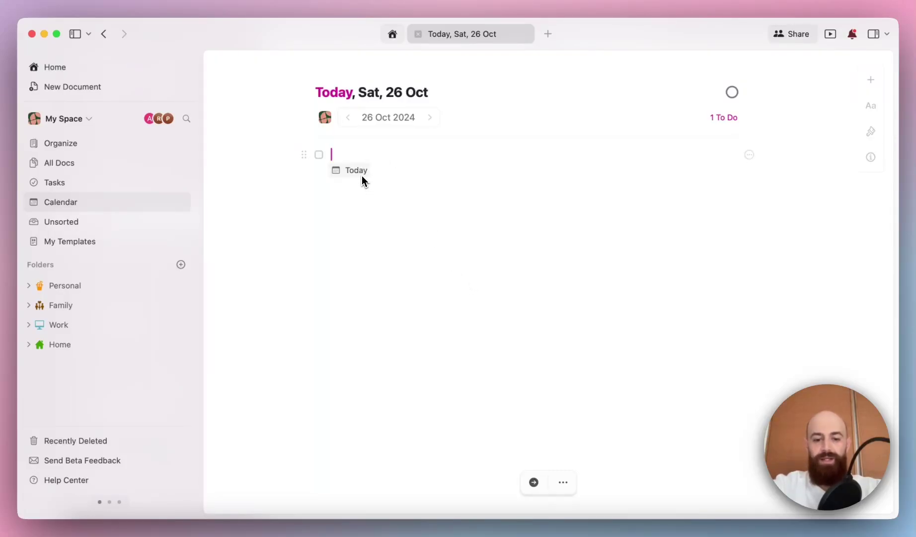
text(Record t)
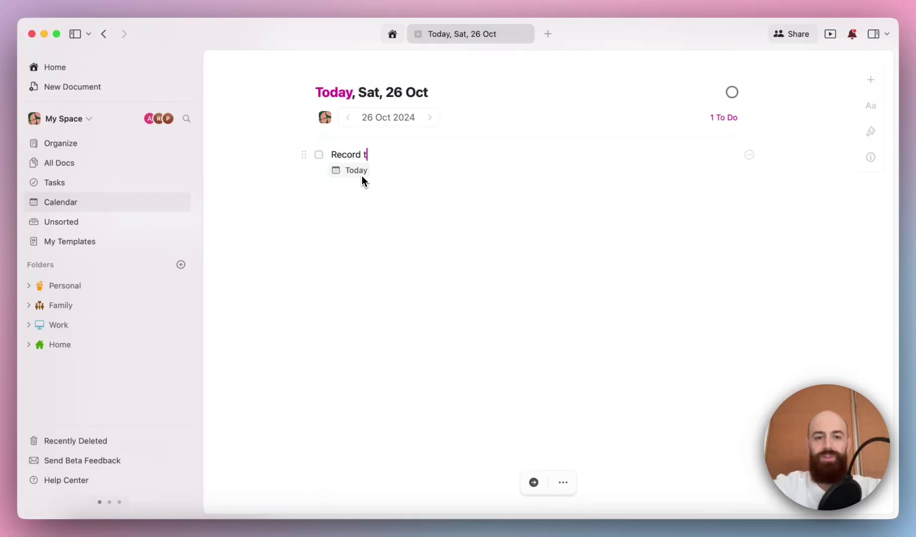
text(his video)
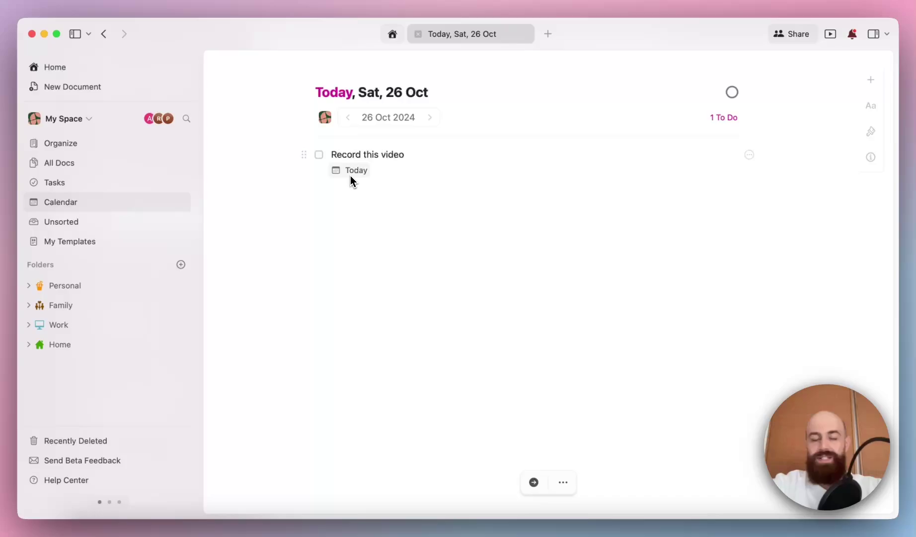
Go back to the Calendar and check today's card lists the 'Record this video' task
click(151, 205)
scroll(423, 352, down, 5)
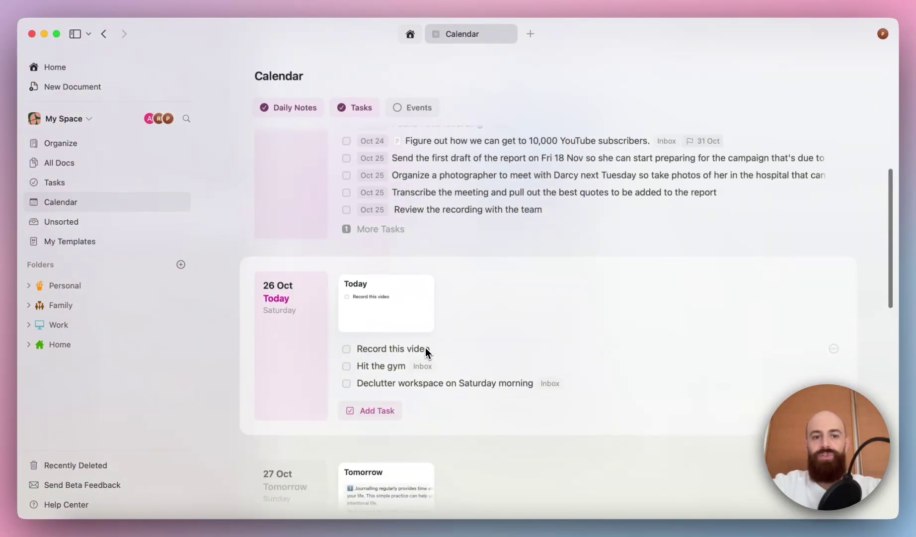
scroll(407, 310, down, 2)
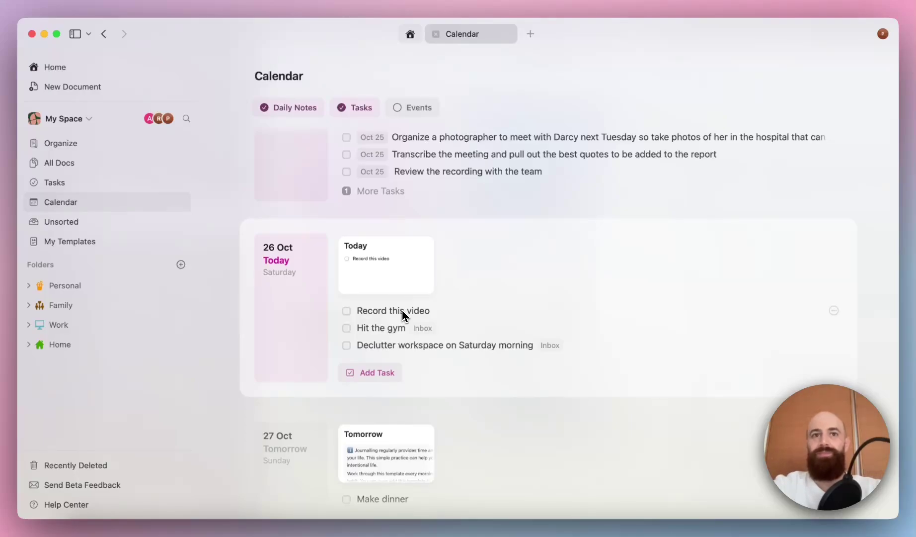
scroll(403, 310, up, 5)
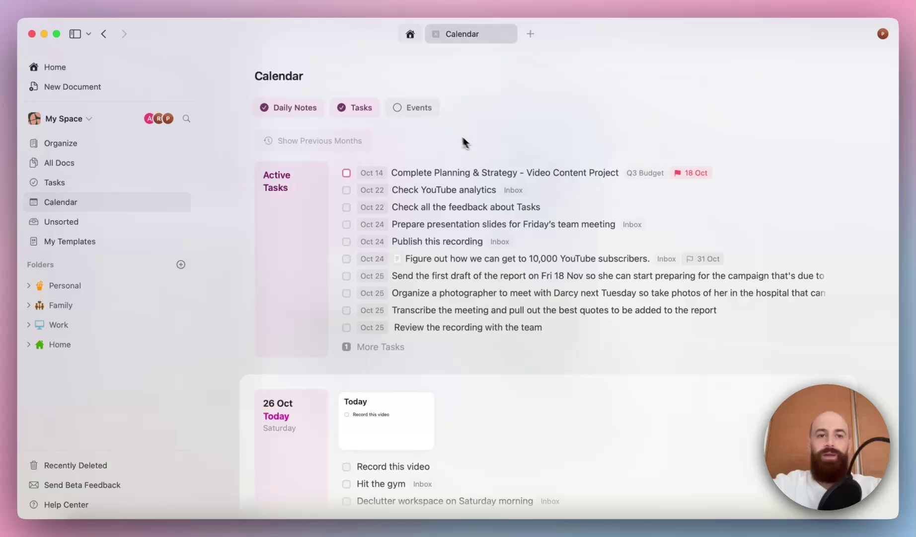
Turn on Show Calendar Events in the Events settings
click(398, 107)
click(532, 206)
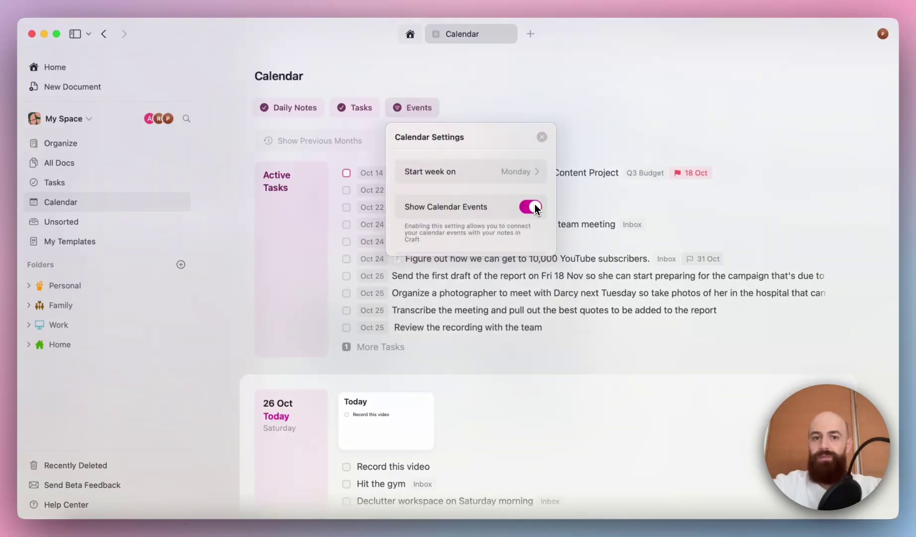
click(541, 136)
scroll(511, 335, down, 15)
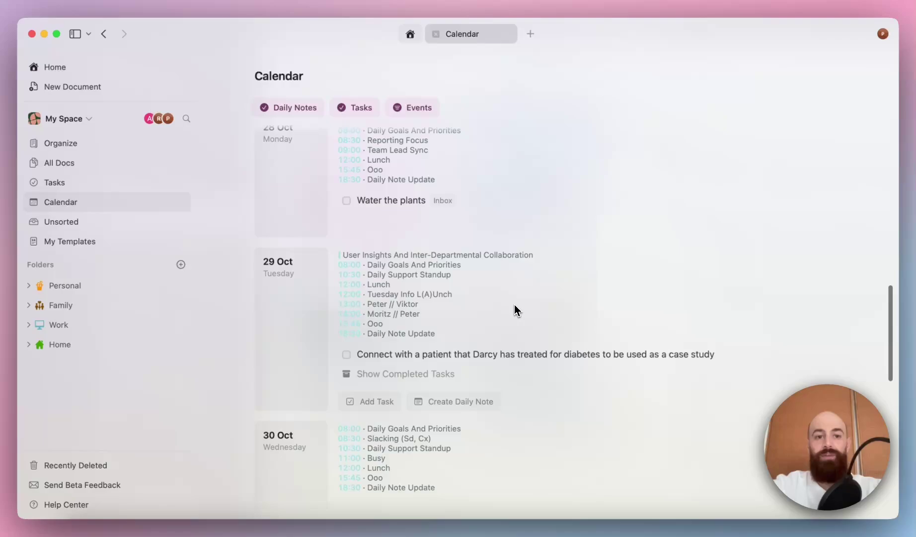
Scroll through the days to review events with times alongside today's and tomorrow's tasks
scroll(514, 308, up, 1)
scroll(514, 308, down, 2)
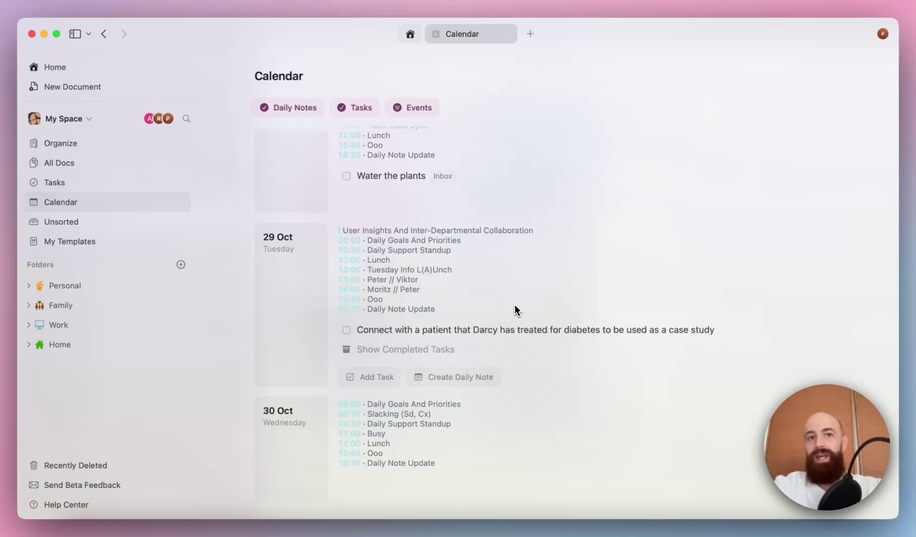
scroll(515, 309, down, 1)
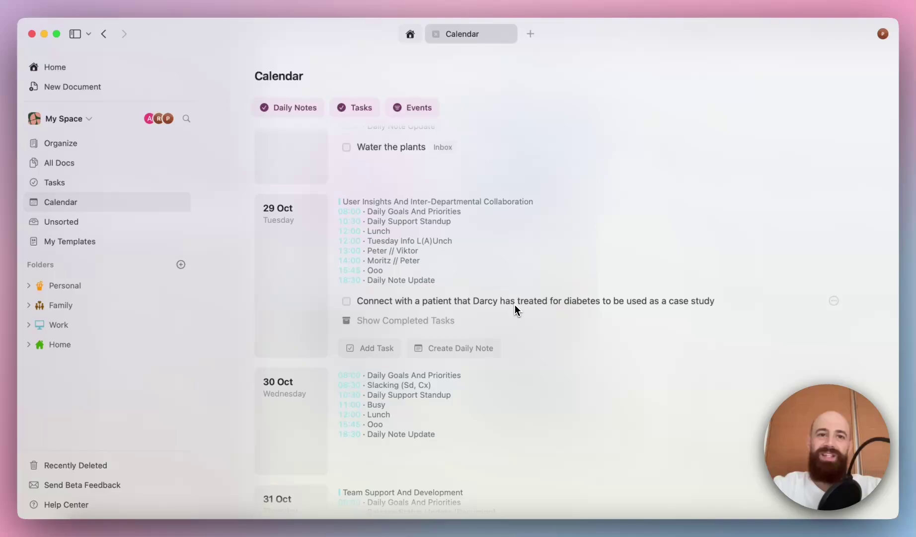
scroll(515, 306, down, 1)
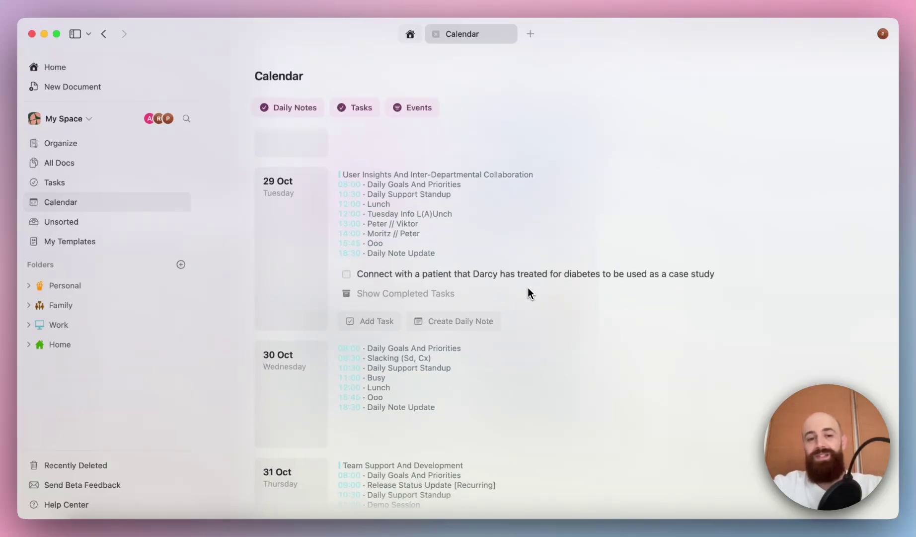
scroll(528, 290, down, 1)
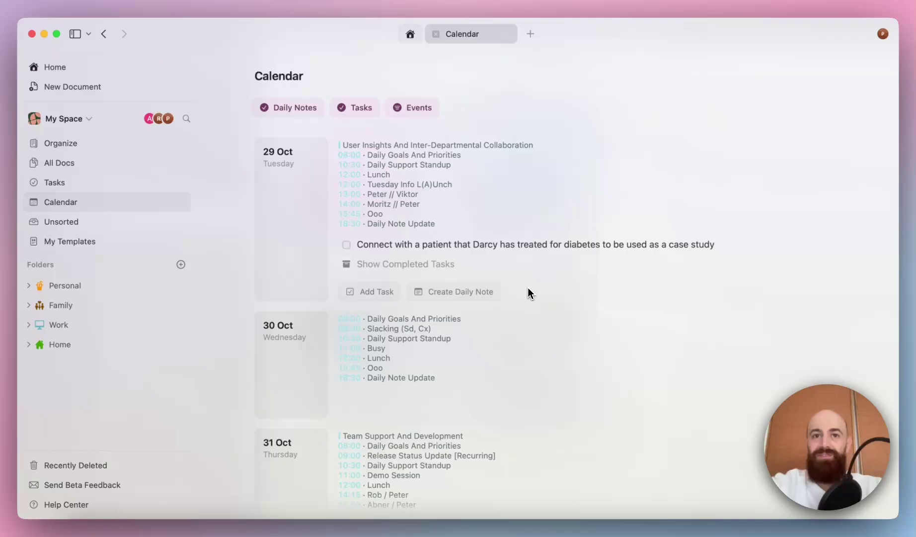
scroll(530, 287, up, 1)
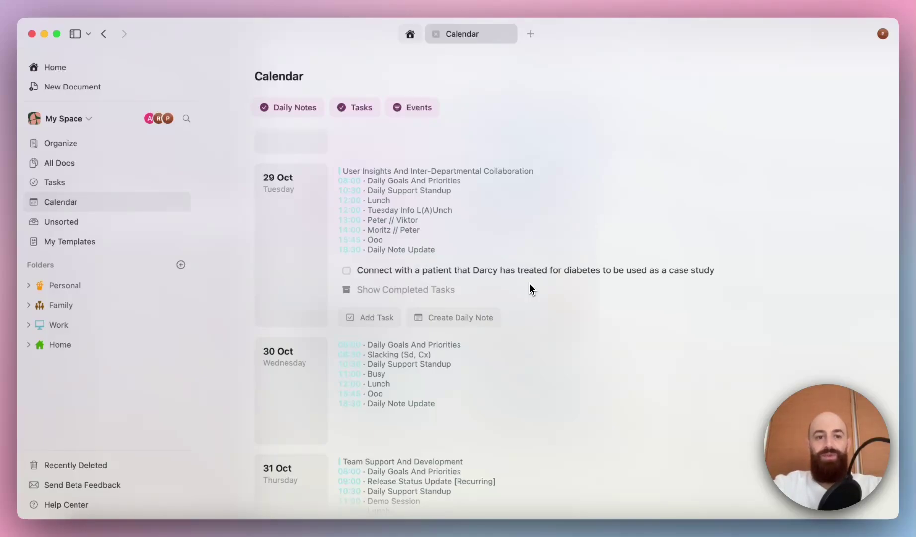
scroll(531, 288, up, 10)
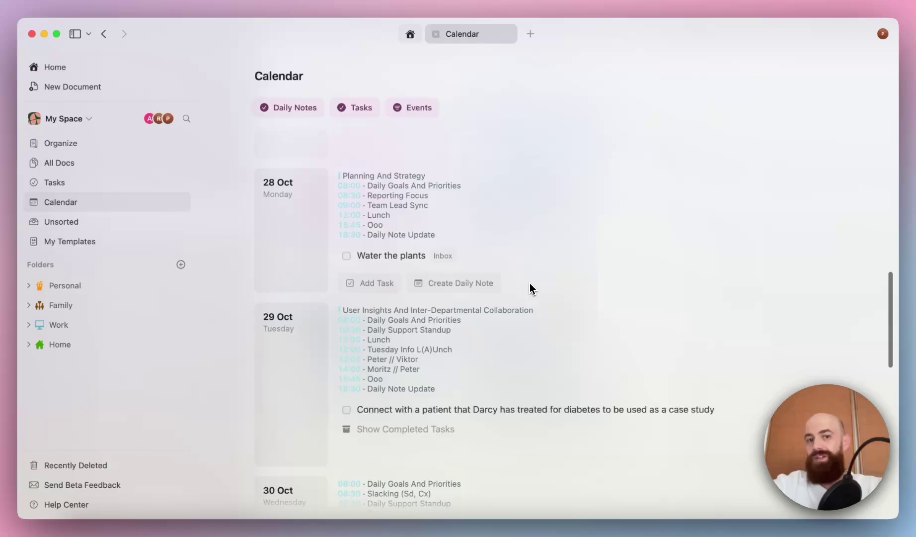
scroll(530, 288, up, 5)
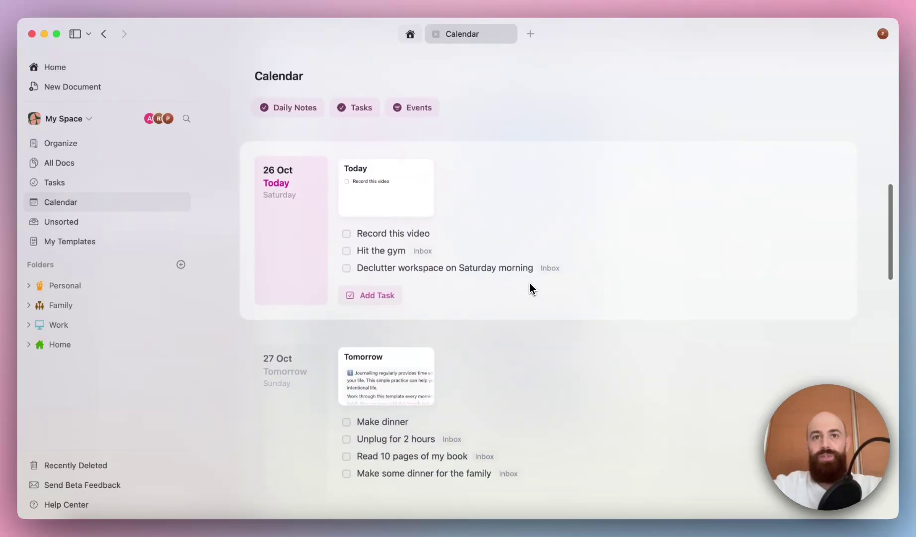